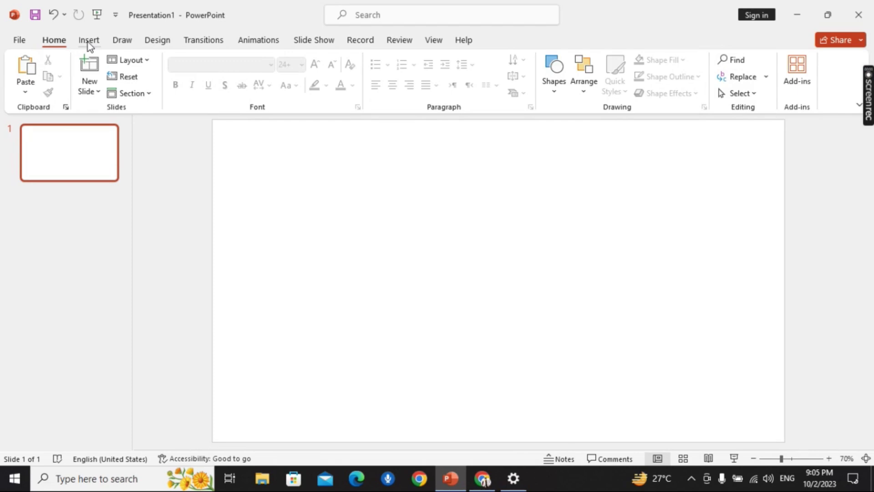
# Draw a long, wide blue rectangle across the slide
pyautogui.click(88, 42)
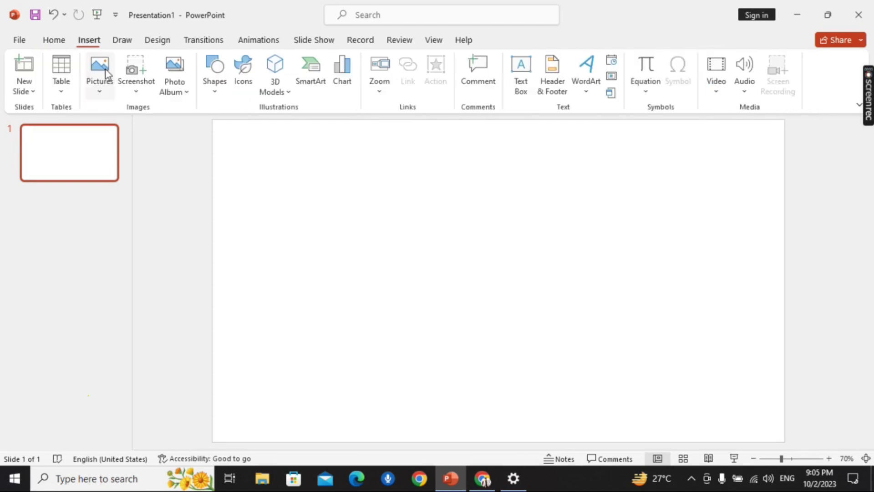
pyautogui.click(220, 96)
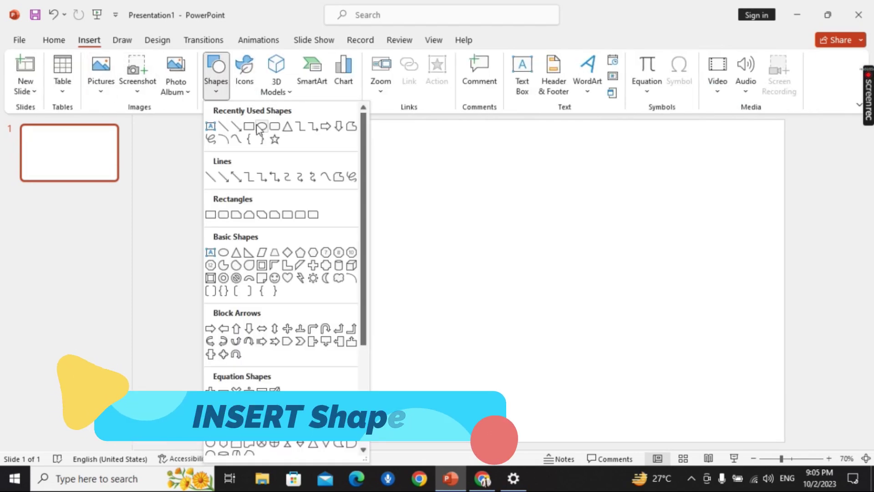
pyautogui.click(214, 213)
pyautogui.moveTo(371, 230); pyautogui.dragTo(733, 328)
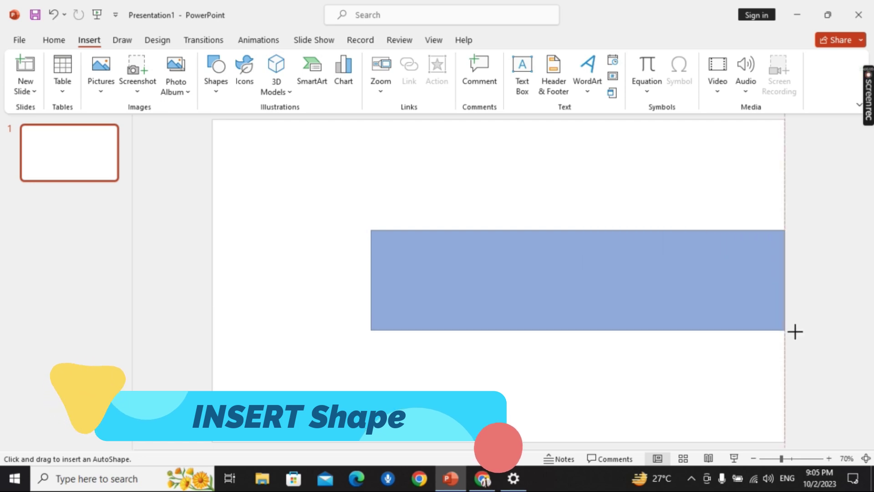
pyautogui.moveTo(733, 329); pyautogui.dragTo(837, 341)
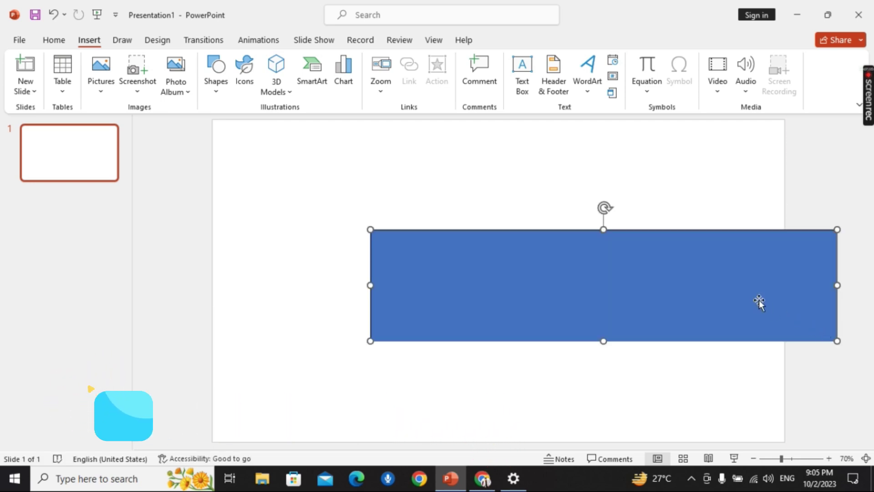
# Rotate the rectangle about 30° and move it to run off the upper-right edge
pyautogui.moveTo(758, 298); pyautogui.dragTo(663, 296)
pyautogui.moveTo(509, 203)
pyautogui.mouseDown()
pyautogui.moveTo(471, 212)
pyautogui.moveTo(469, 224)
pyautogui.mouseUp()
pyautogui.moveTo(514, 273)
pyautogui.mouseDown()
pyautogui.moveTo(677, 233)
pyautogui.moveTo(668, 217)
pyautogui.moveTo(710, 197)
pyautogui.moveTo(686, 207)
pyautogui.mouseUp()
# Paste two copies of the strip and line them up parallel with narrow gaps between
pyautogui.hotkey('ctrl', 'v')
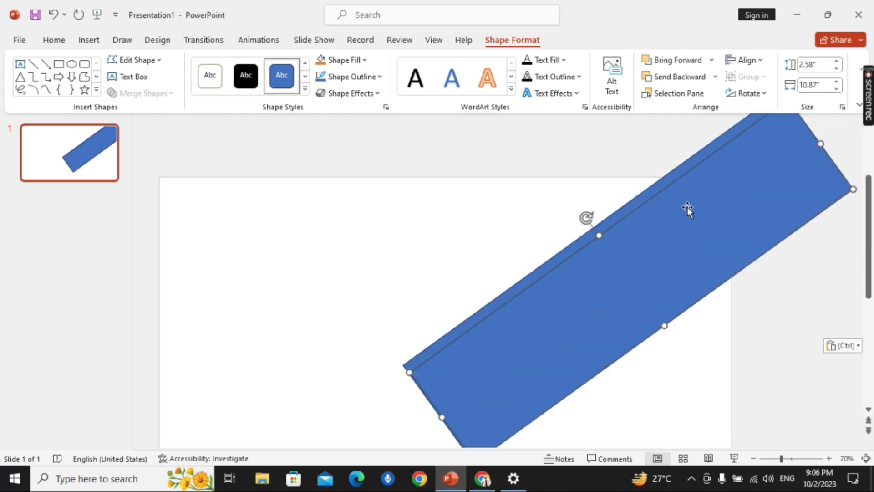
pyautogui.moveTo(680, 239)
pyautogui.mouseDown()
pyautogui.moveTo(714, 281)
pyautogui.moveTo(728, 352)
pyautogui.moveTo(790, 304)
pyautogui.mouseUp()
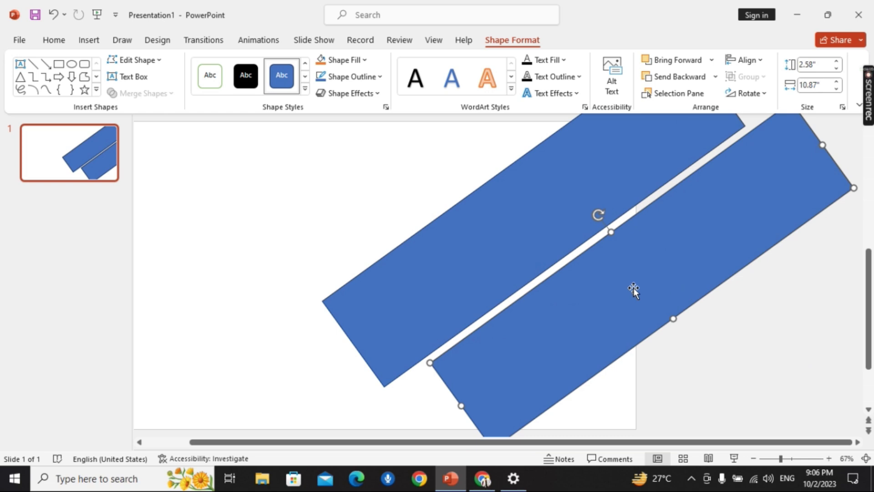
pyautogui.hotkey('ctrl', 'v')
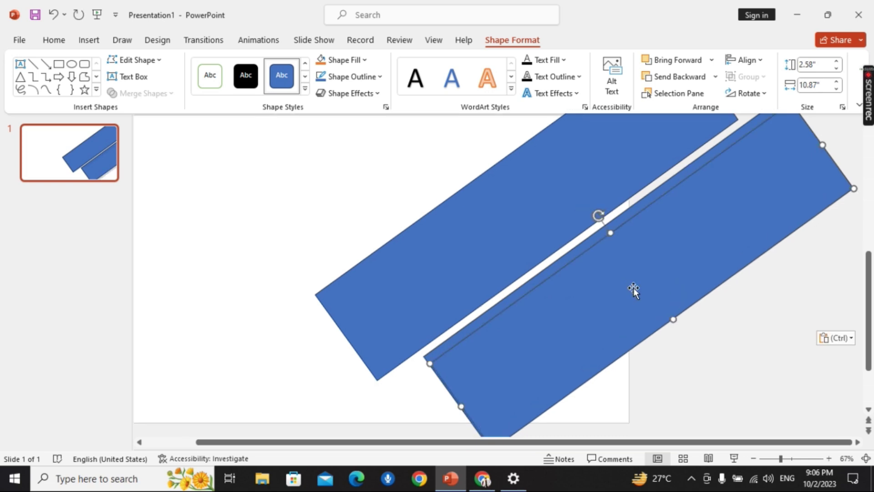
pyautogui.moveTo(632, 288)
pyautogui.mouseDown()
pyautogui.moveTo(586, 245)
pyautogui.moveTo(519, 121)
pyautogui.moveTo(471, 94)
pyautogui.mouseUp()
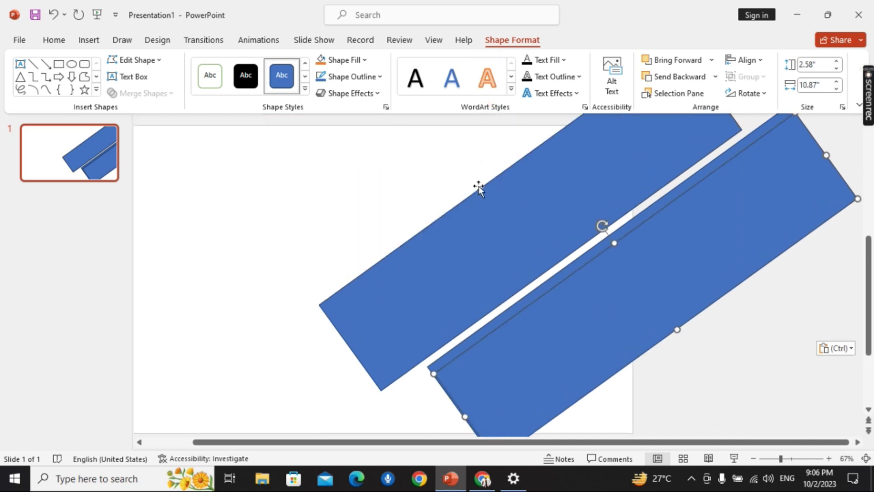
pyautogui.moveTo(584, 318)
pyautogui.mouseDown()
pyautogui.moveTo(454, 208)
pyautogui.moveTo(452, 172)
pyautogui.moveTo(437, 155)
pyautogui.mouseUp()
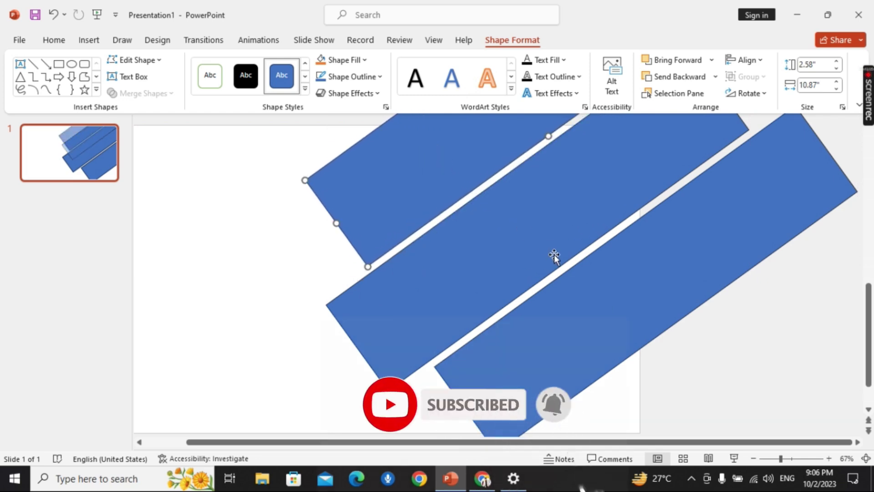
# Group all three blue rectangles into one object and open Format Shape for the group
pyautogui.click(737, 326)
pyautogui.keyDown('ctrl'); pyautogui.scroll(-3, 737, 327); pyautogui.keyUp('ctrl')
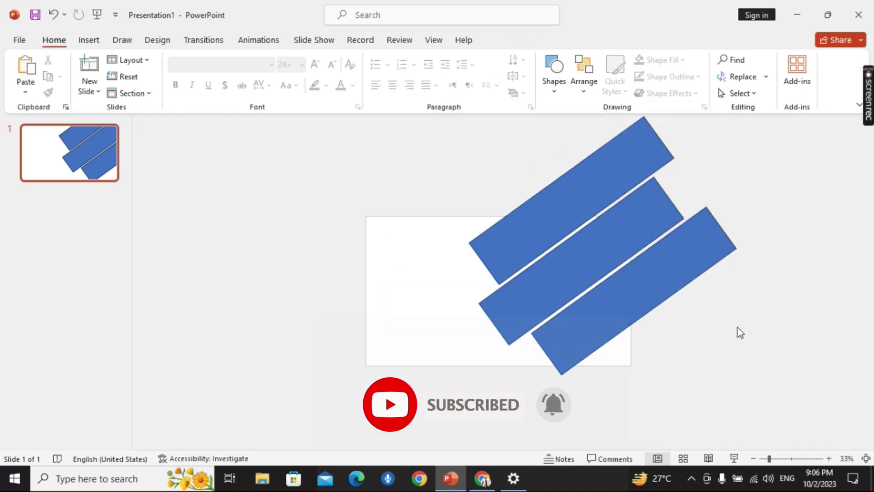
pyautogui.keyDown('ctrl'); pyautogui.scroll(2, 739, 332); pyautogui.keyUp('ctrl')
pyautogui.keyDown('ctrl'); pyautogui.scroll(-4, 740, 333); pyautogui.keyUp('ctrl')
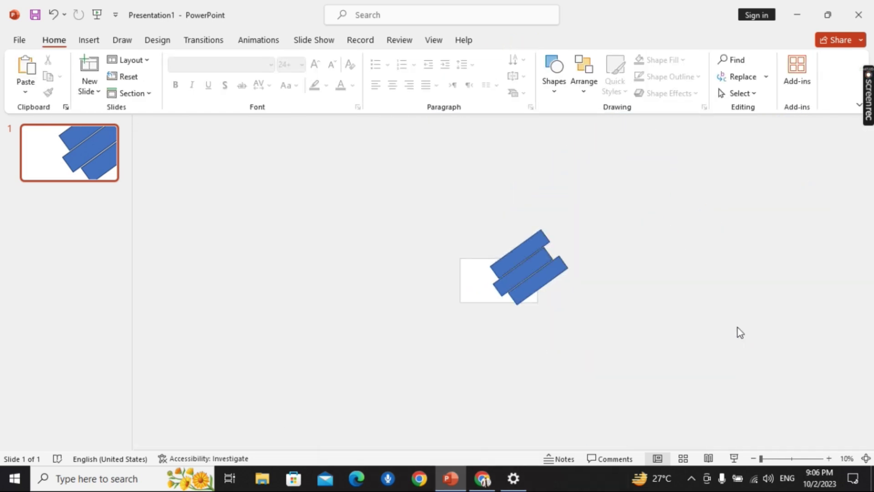
pyautogui.keyDown('ctrl'); pyautogui.scroll(4, 740, 332); pyautogui.keyUp('ctrl')
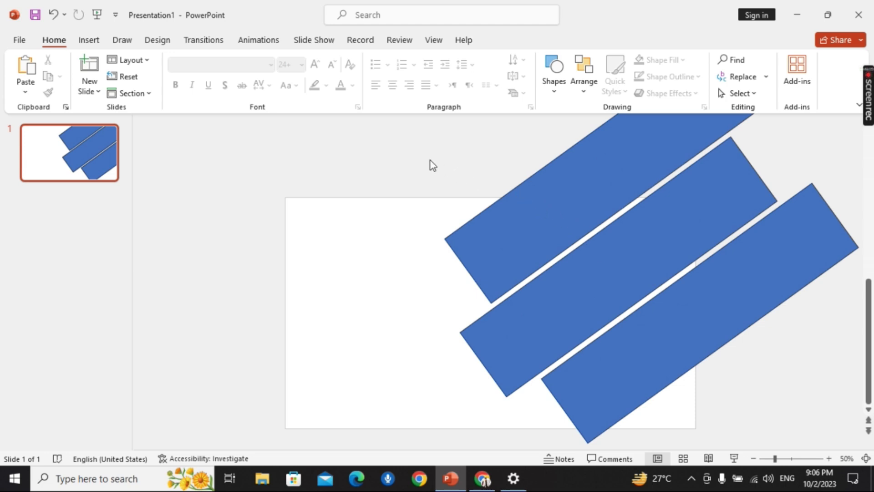
pyautogui.click(509, 208)
pyautogui.keyDown('shift'); pyautogui.click(558, 274); pyautogui.keyUp('shift')
pyautogui.keyDown('shift'); pyautogui.click(673, 346); pyautogui.keyUp('shift')
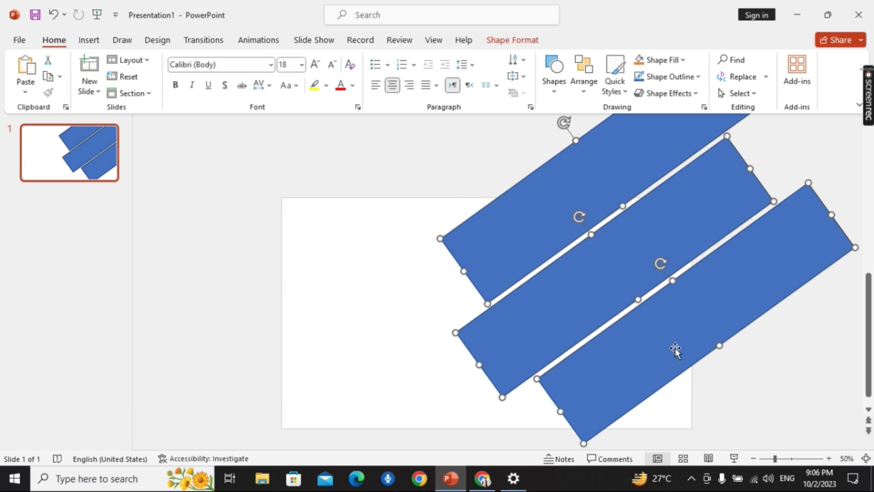
pyautogui.rightClick(675, 348)
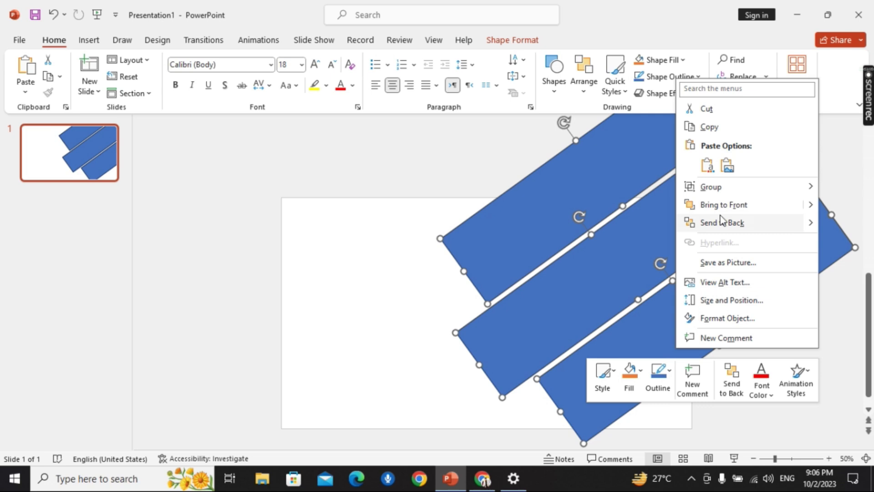
pyautogui.moveTo(747, 187)
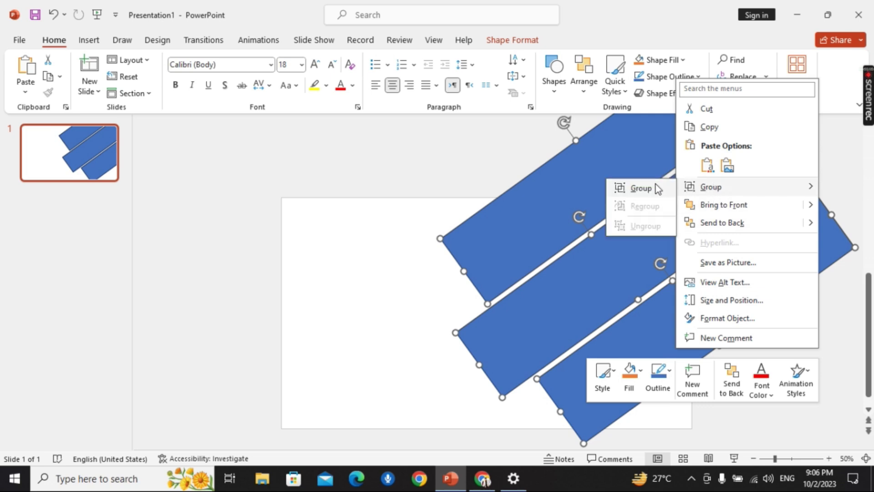
pyautogui.click(656, 188)
pyautogui.rightClick(591, 223)
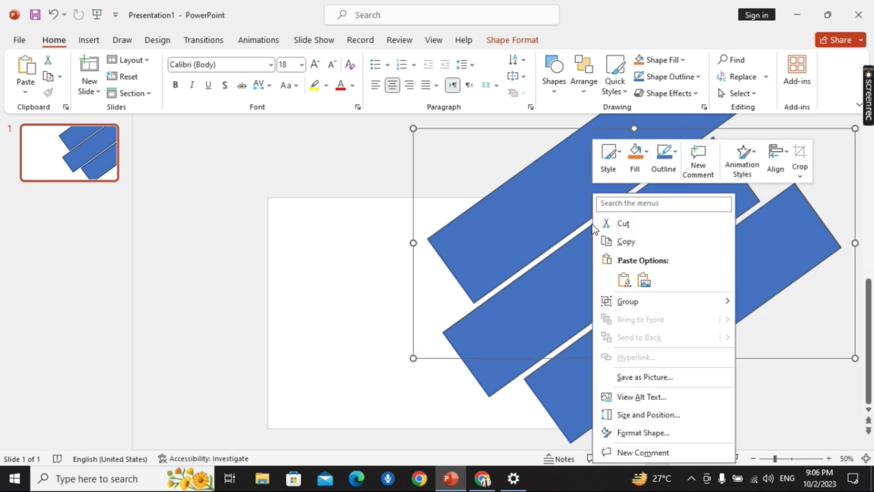
pyautogui.click(642, 436)
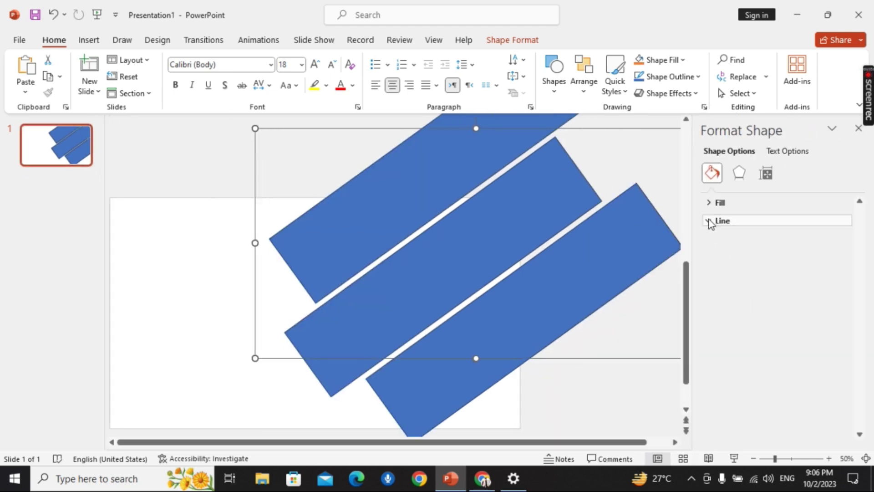
# Remove the group's outline and give it a picture or texture fill
pyautogui.click(710, 221)
pyautogui.click(719, 240)
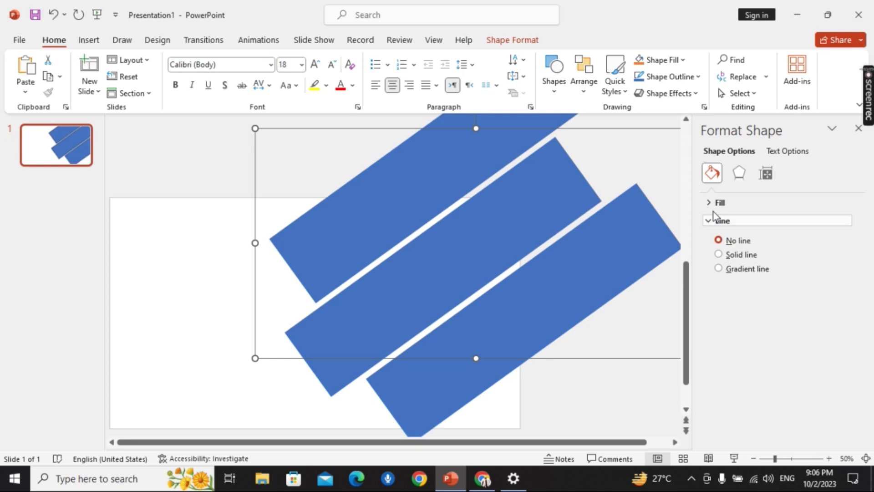
pyautogui.click(710, 202)
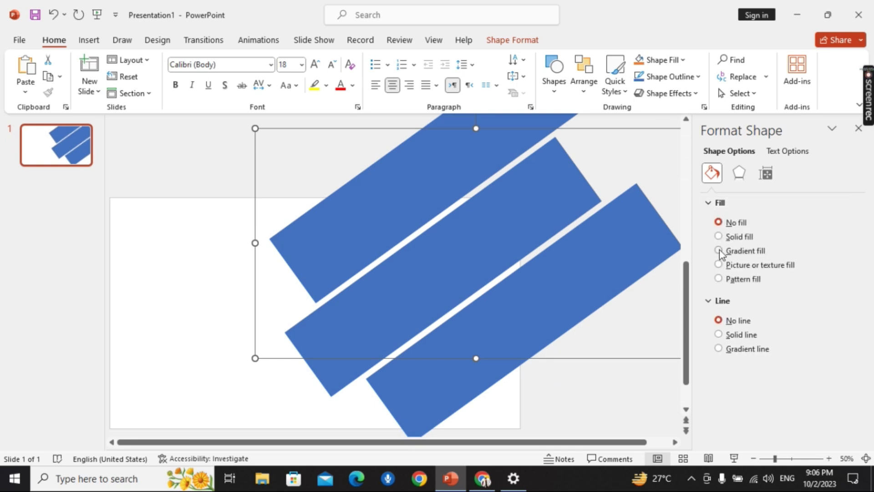
pyautogui.click(718, 265)
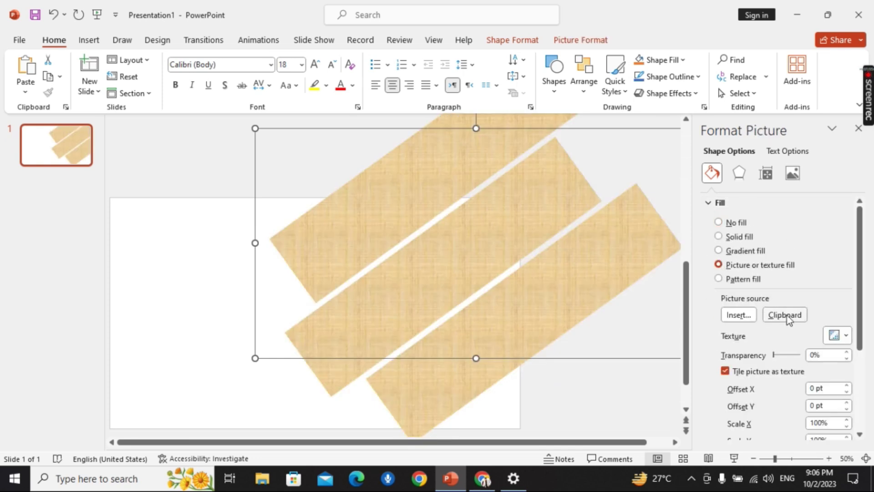
pyautogui.click(789, 316)
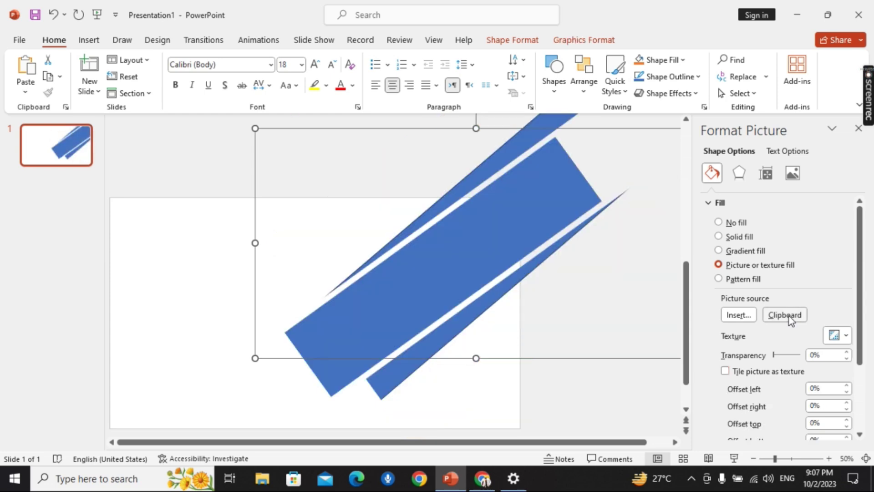
pyautogui.hotkey('ctrl', 'z')
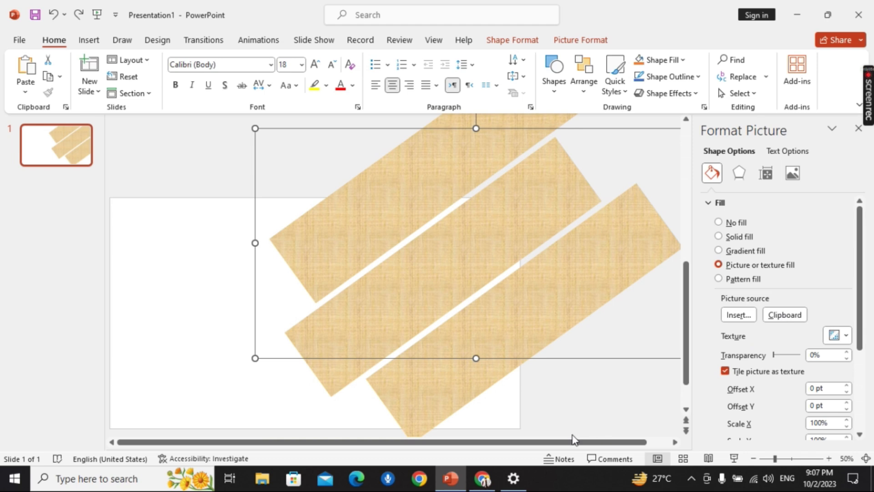
# Copy the Sydney Opera House photo from Pixabay in the browser
pyautogui.click(482, 478)
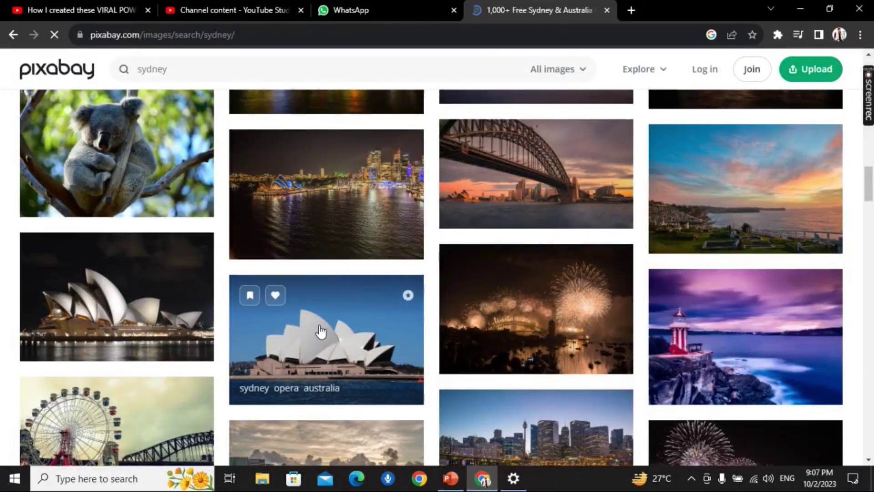
pyautogui.rightClick(143, 301)
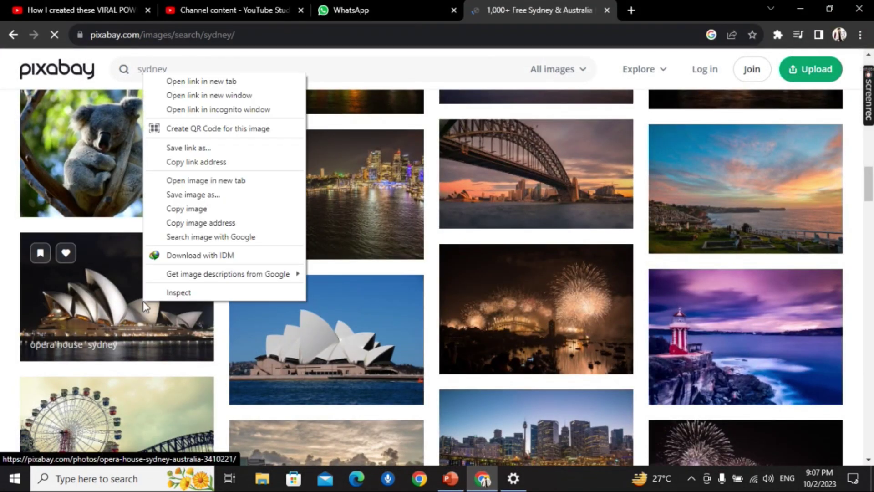
pyautogui.click(196, 209)
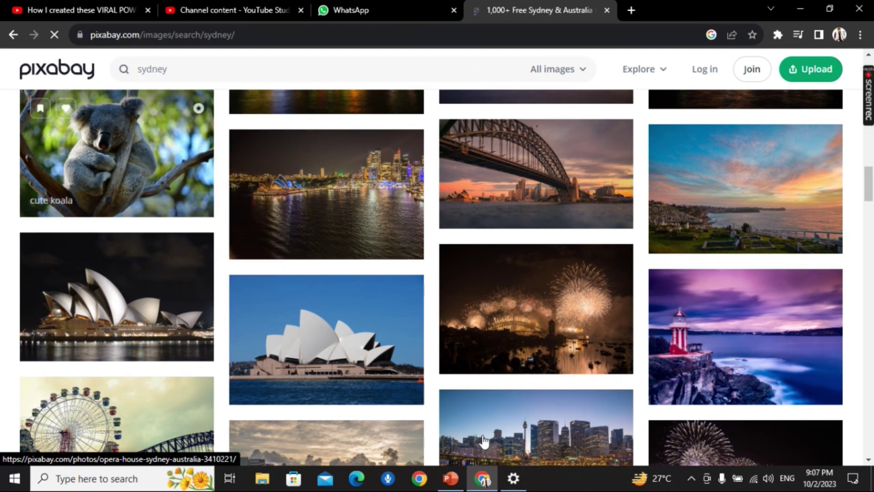
pyautogui.click(450, 478)
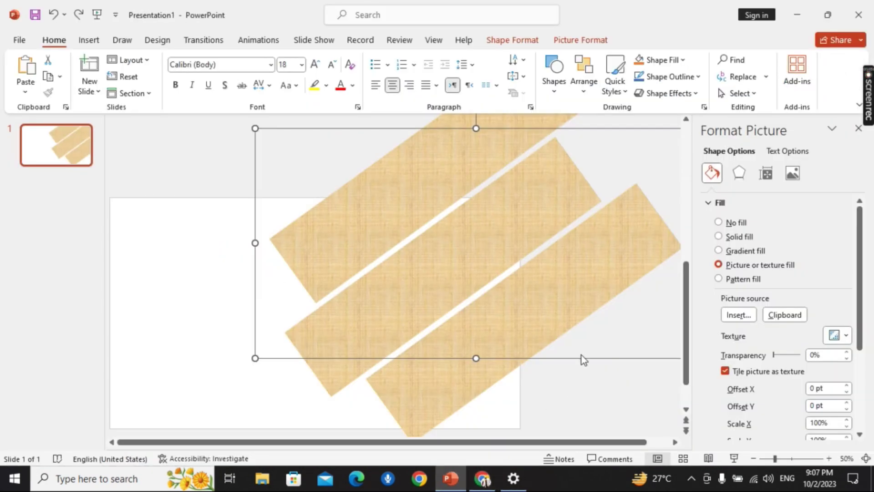
# Fill the strips with the copied Opera House photo as a single stretched image, not tiled
pyautogui.click(775, 315)
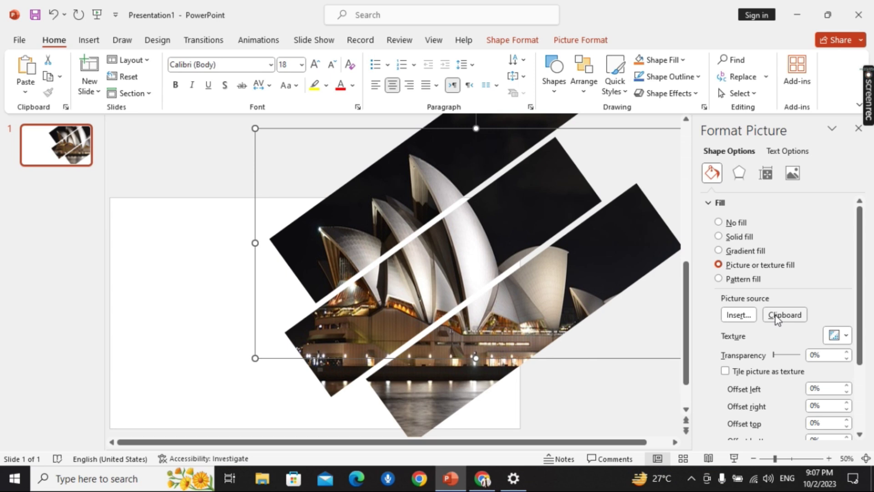
pyautogui.click(725, 371)
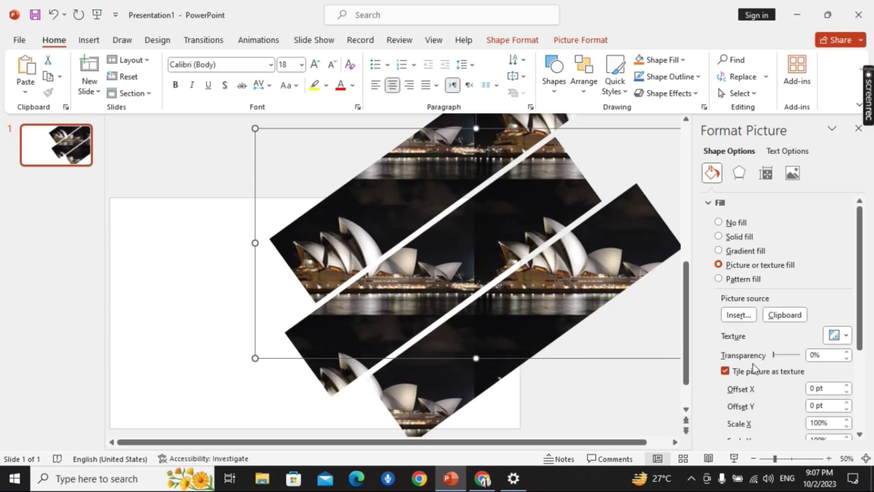
pyautogui.click(725, 371)
pyautogui.scroll(-1, 769, 378)
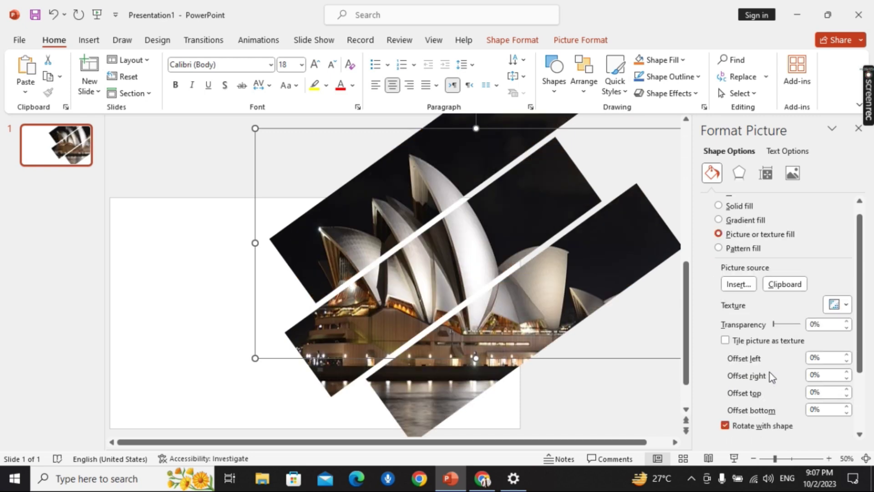
pyautogui.scroll(-1, 770, 377)
pyautogui.scroll(-1, 772, 376)
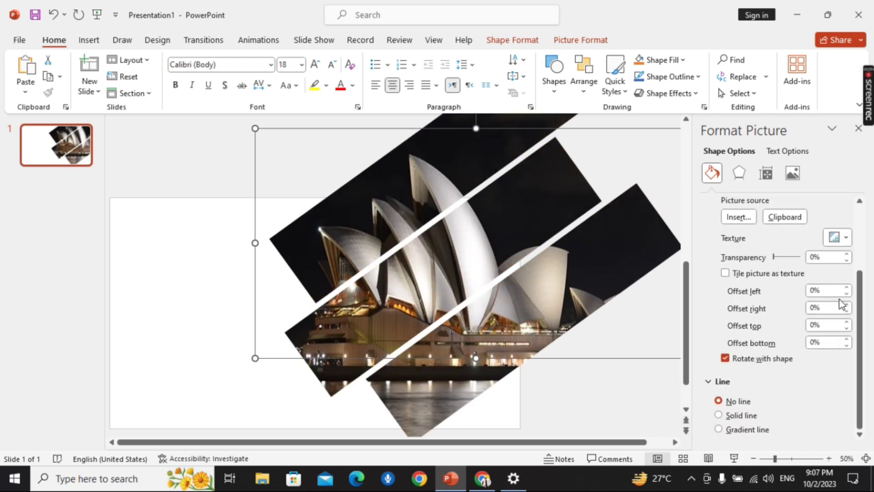
# Test-raise the photo fill's left offset, then return it to 0%
pyautogui.click(847, 288)
pyautogui.click(846, 288)
pyautogui.click(846, 288)
pyautogui.click(847, 287)
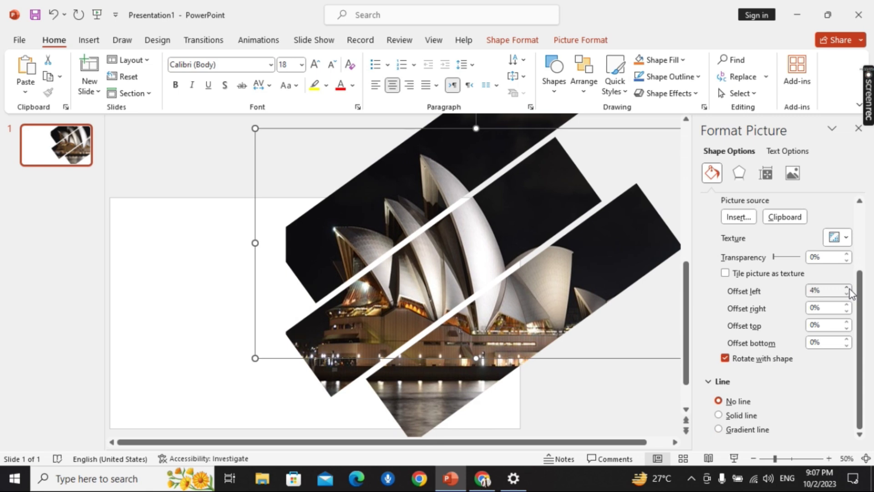
pyautogui.click(846, 287)
pyautogui.click(846, 288)
pyautogui.click(846, 295)
pyautogui.click(846, 295)
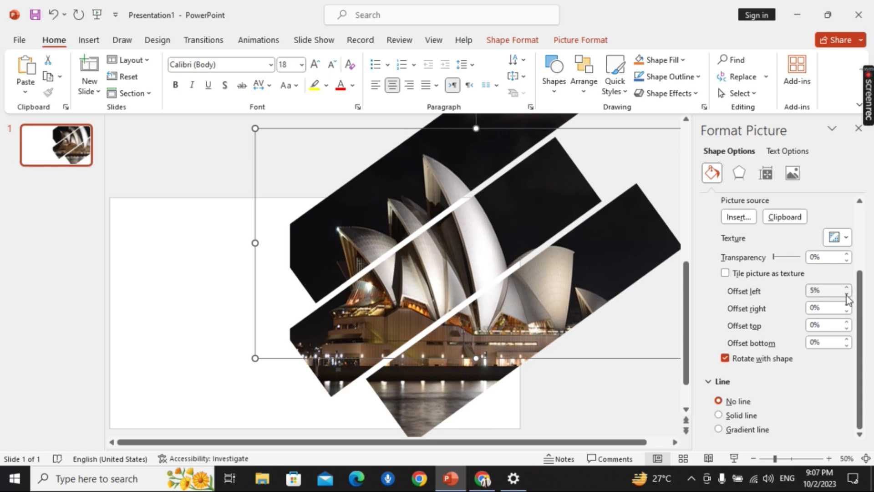
pyautogui.click(846, 295)
pyautogui.click(846, 295)
pyautogui.click(846, 295)
pyautogui.click(846, 295)
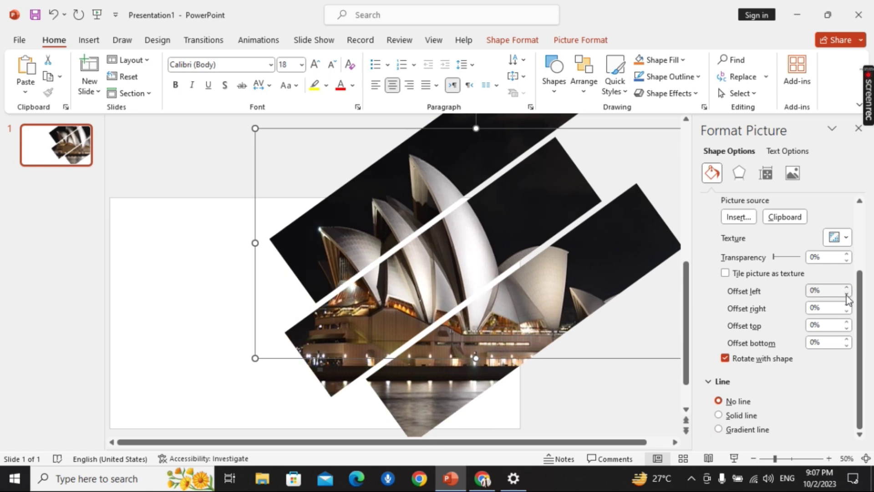
pyautogui.click(577, 412)
# Nudge the photo strips slightly lower on the slide
pyautogui.scroll(-2, 577, 411)
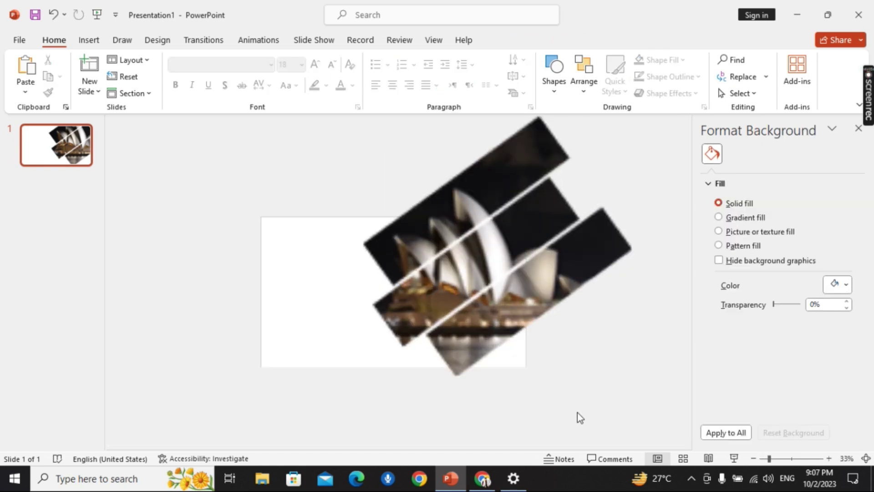
pyautogui.click(536, 288)
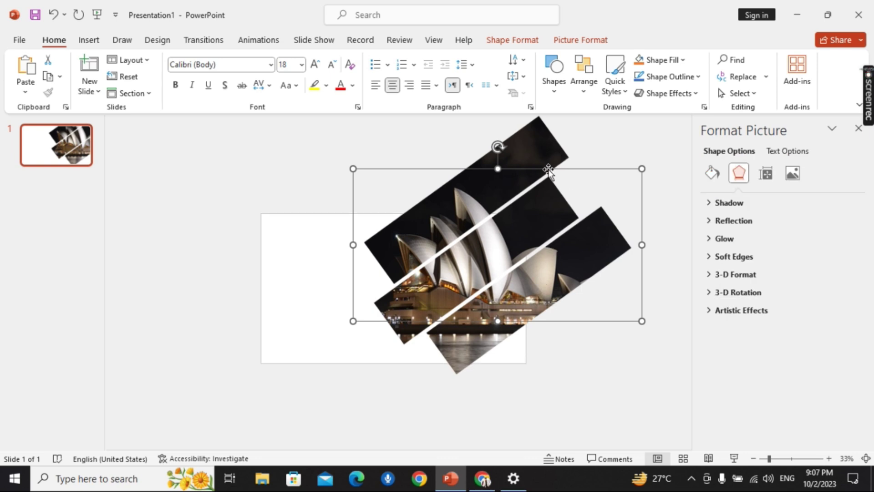
pyautogui.press('Down')
pyautogui.press('Down')
pyautogui.press('Down')
pyautogui.press('Down')
pyautogui.press('Down')
pyautogui.press('Down')
pyautogui.press('Down')
pyautogui.press('Down')
pyautogui.press('Down')
pyautogui.click(615, 156)
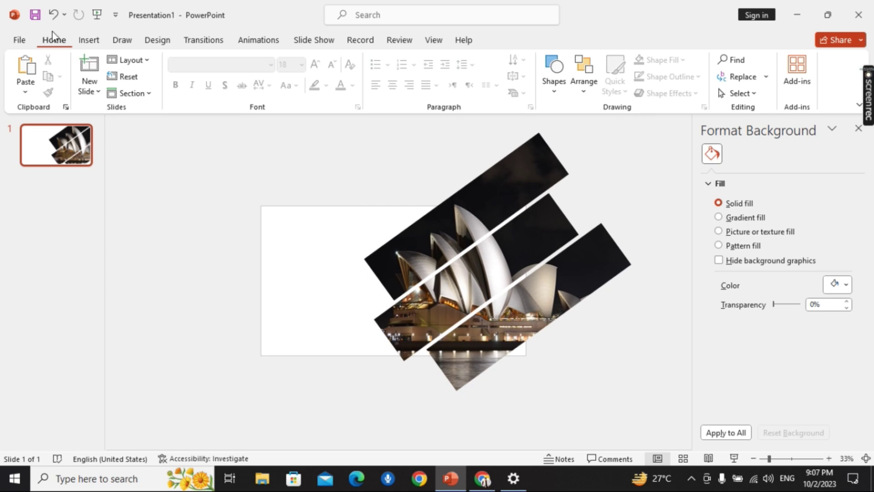
# Paste a copy of the top photo strip and move it to the slide's left side
pyautogui.click(89, 40)
pyautogui.click(513, 190)
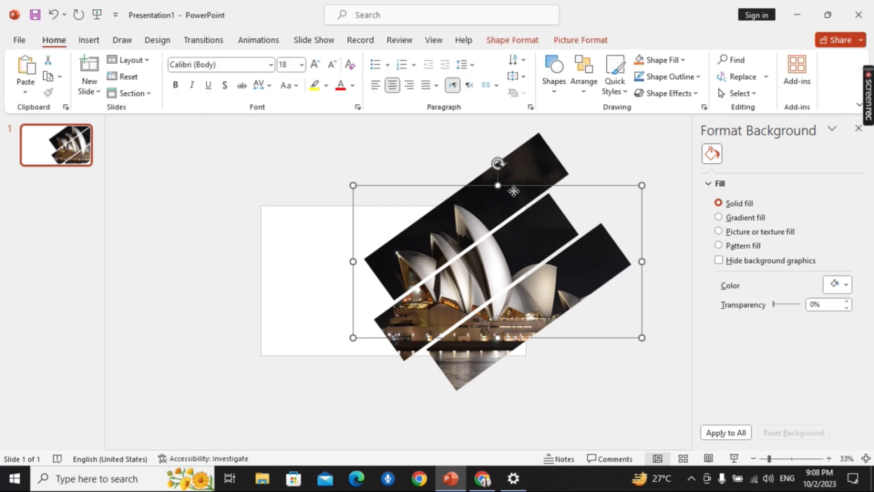
pyautogui.click(514, 190)
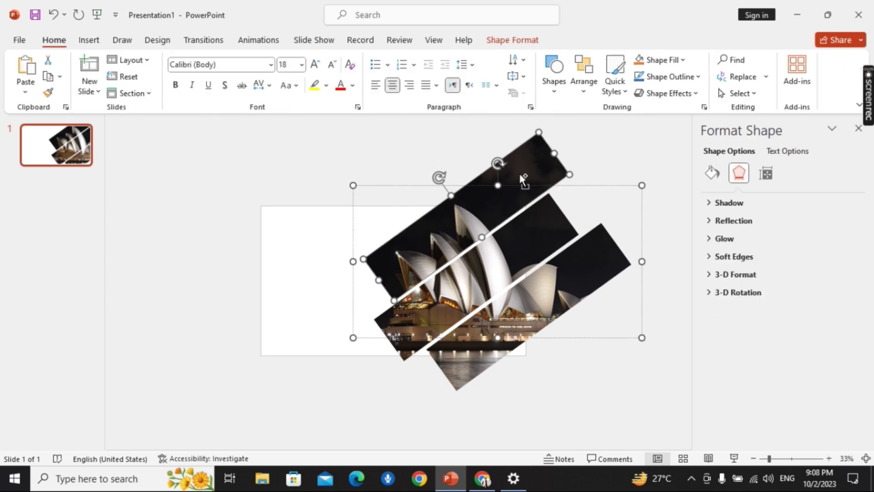
pyautogui.hotkey('ctrl', 'v')
pyautogui.moveTo(530, 184); pyautogui.dragTo(359, 234)
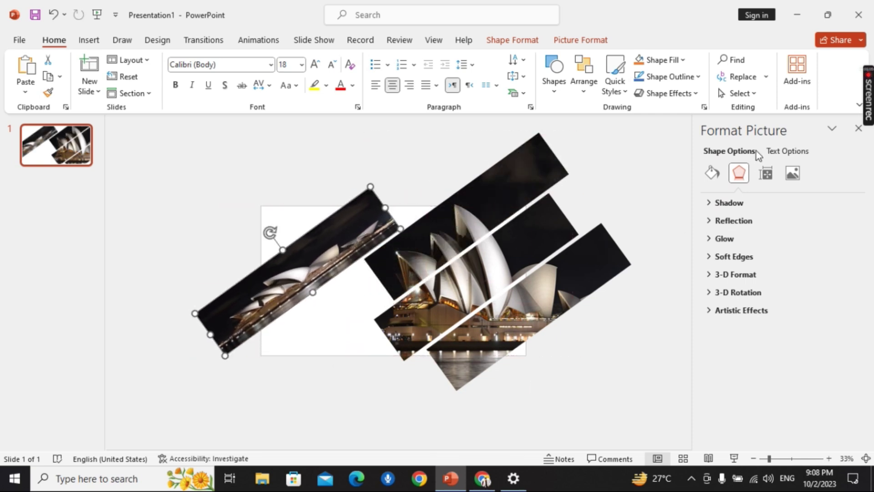
# Replace the copied strip's photo with a solid grey theme-colour fill
pyautogui.click(712, 173)
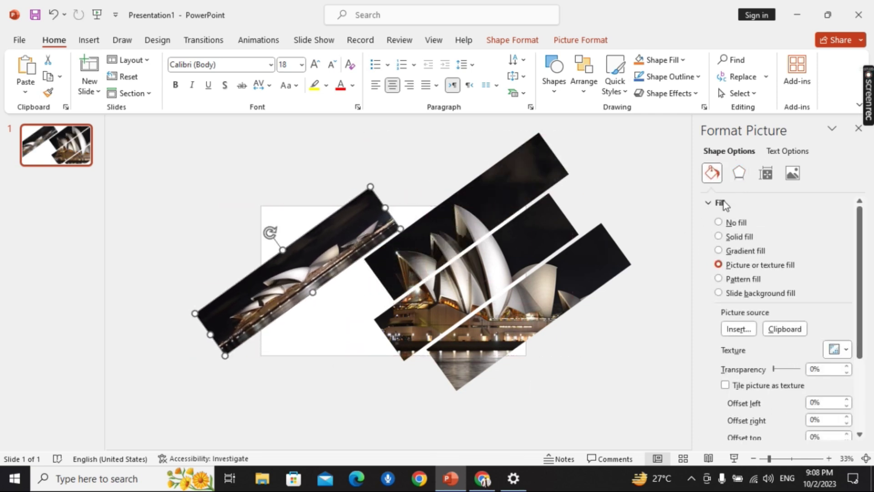
pyautogui.click(718, 236)
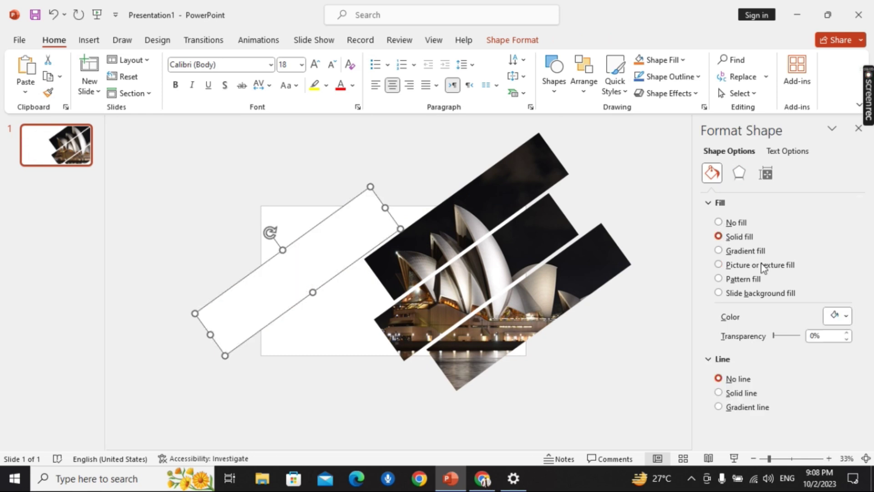
pyautogui.click(848, 315)
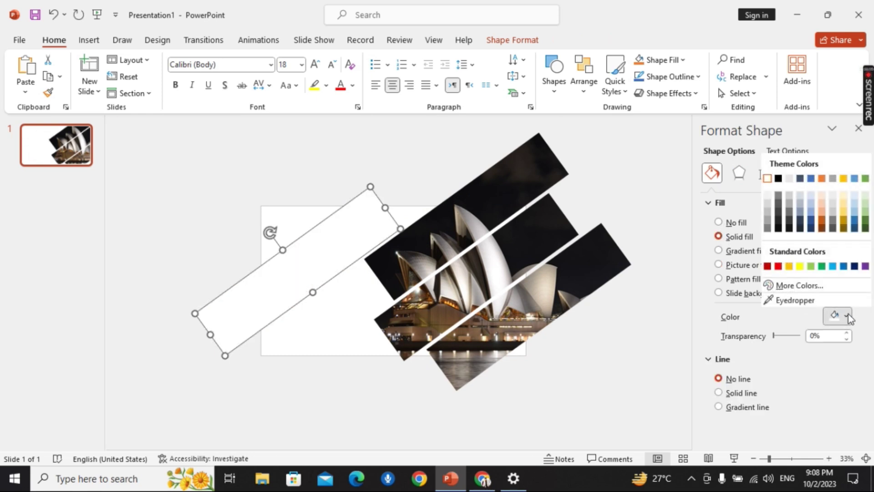
pyautogui.click(778, 196)
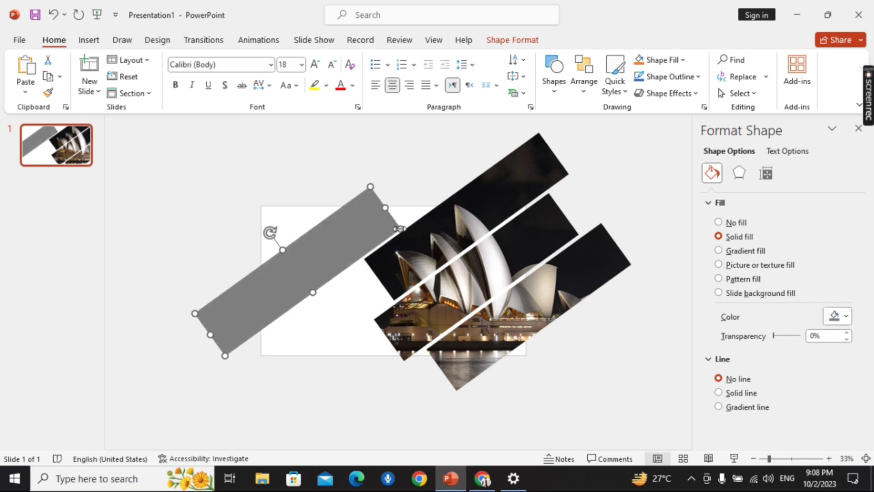
# Enlarge the grey strip into a wide band, shift it up-left and send it backward
pyautogui.moveTo(399, 228); pyautogui.dragTo(559, 173)
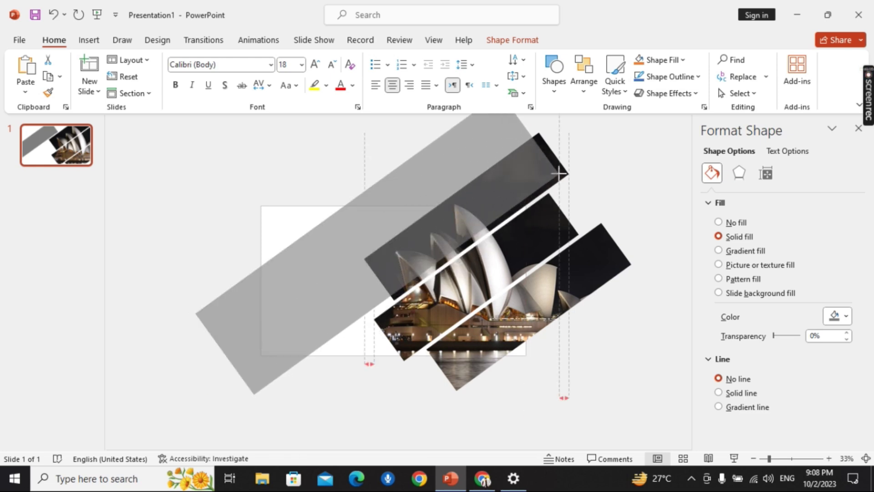
pyautogui.moveTo(438, 192)
pyautogui.mouseDown()
pyautogui.moveTo(399, 179)
pyautogui.moveTo(409, 191)
pyautogui.mouseUp()
pyautogui.click(512, 40)
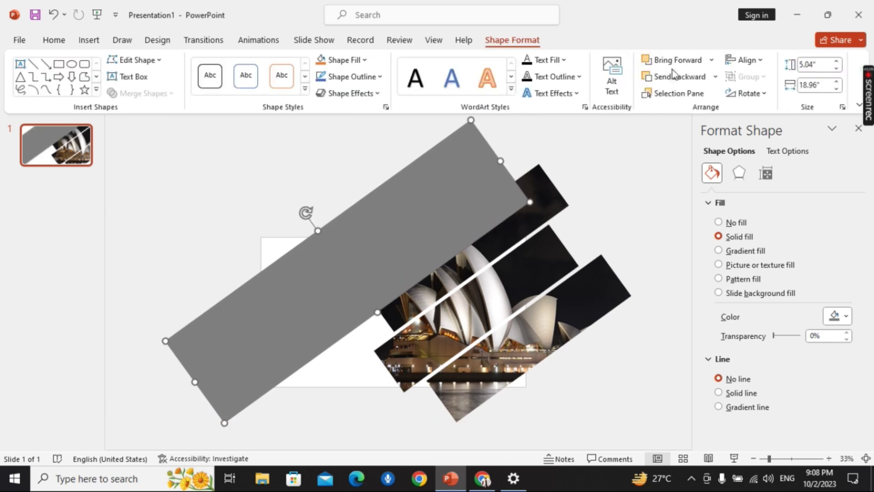
pyautogui.click(676, 76)
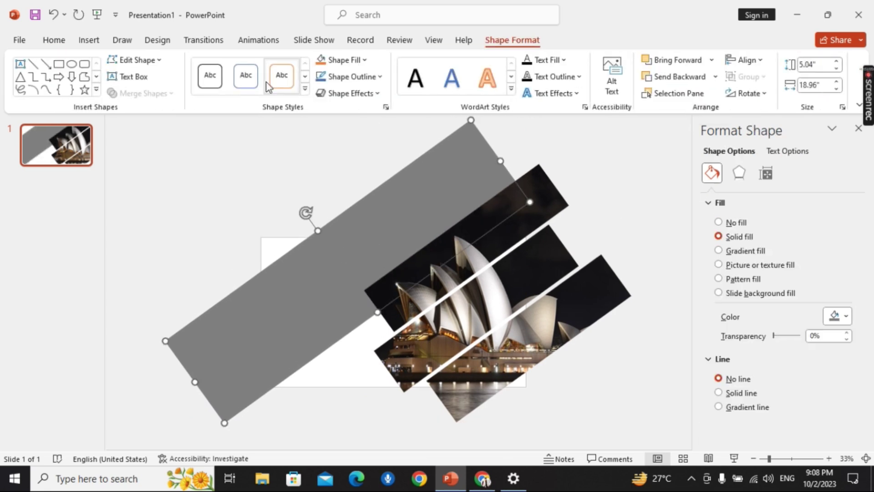
# Change the grey band's fill to a lighter taupe-grey
pyautogui.moveTo(774, 336); pyautogui.dragTo(785, 335)
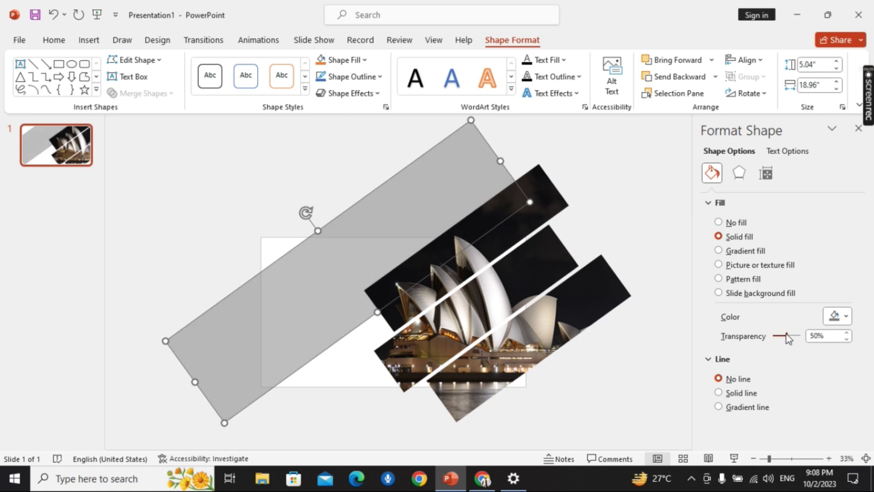
pyautogui.click(845, 316)
pyautogui.click(791, 215)
pyautogui.click(654, 206)
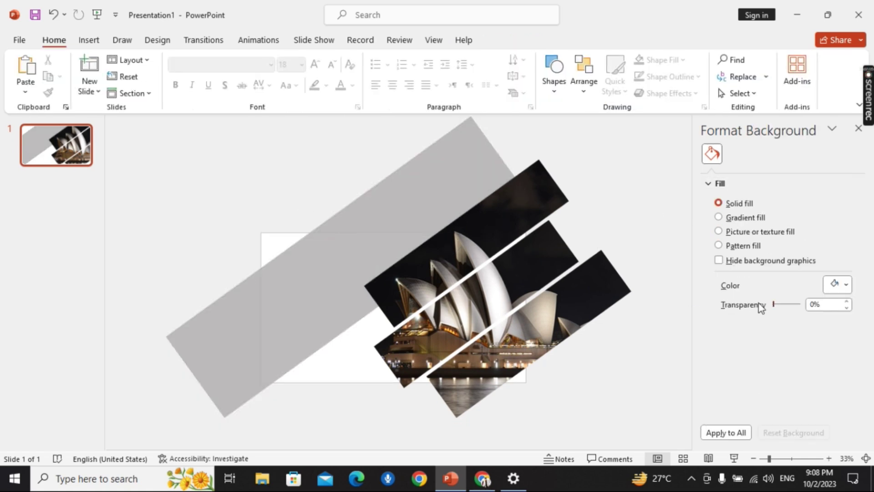
pyautogui.click(482, 478)
pyautogui.click(483, 478)
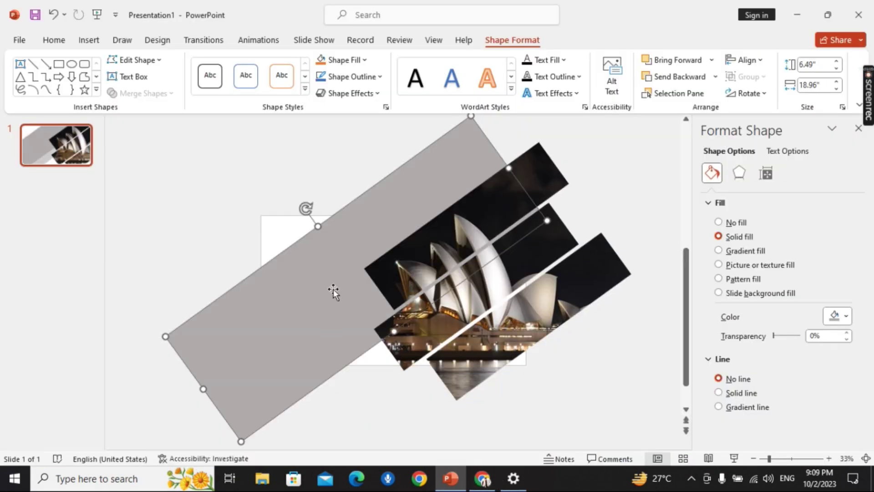
pyautogui.click(214, 196)
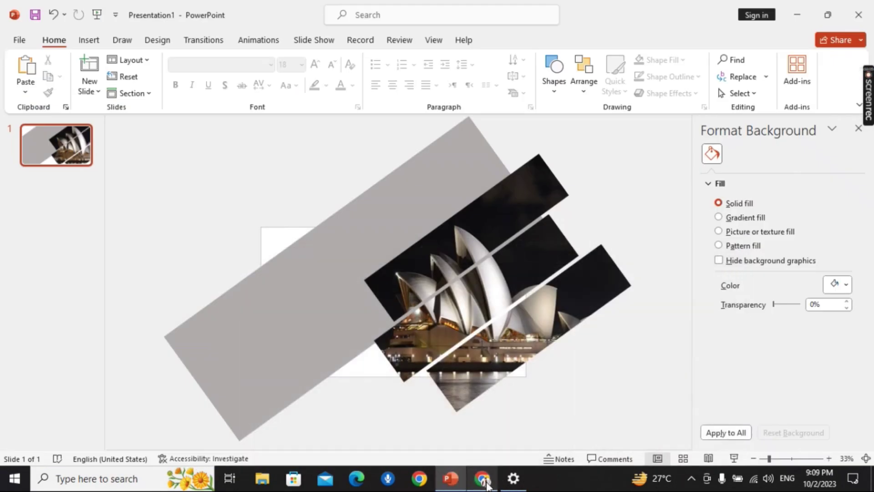
# Add a text box on the grey band reading 'SYDNEY' with 'AUSTRALIA' on the line below
pyautogui.click(89, 39)
pyautogui.click(522, 75)
pyautogui.scroll(7, 237, 255)
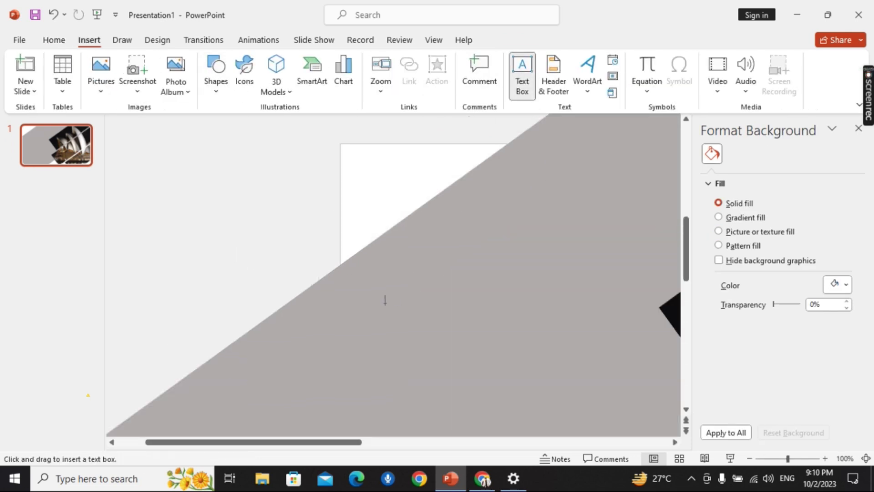
pyautogui.moveTo(363, 255); pyautogui.dragTo(614, 347)
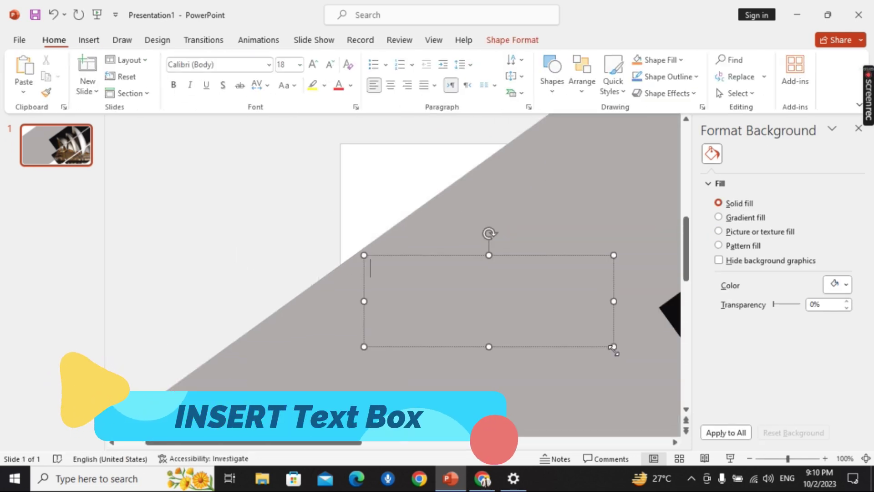
pyautogui.write('S')
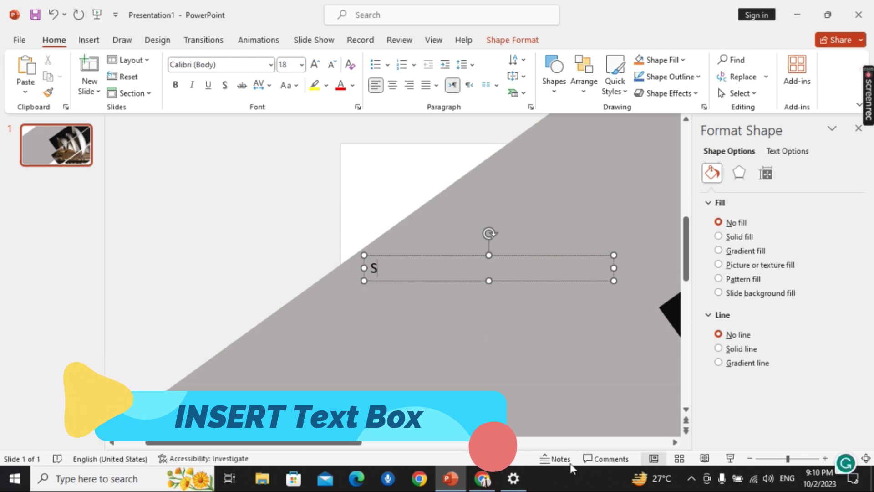
pyautogui.write('YDN')
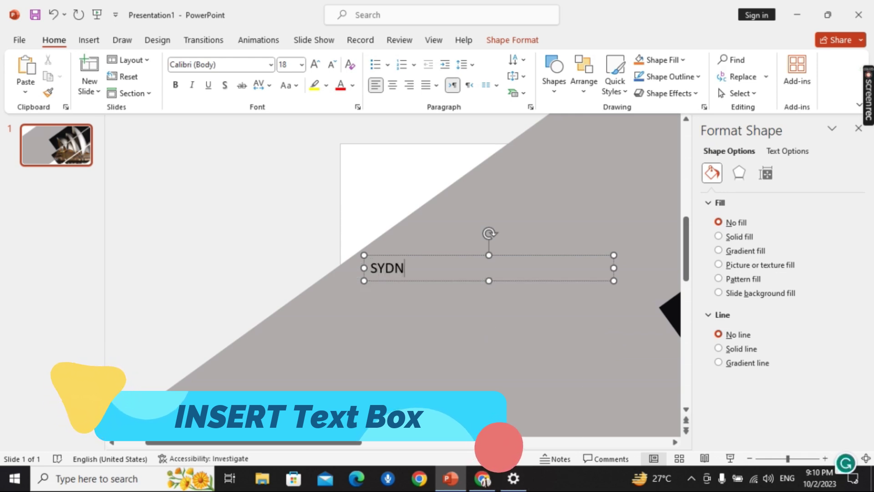
pyautogui.write('EY')
pyautogui.press('Return')
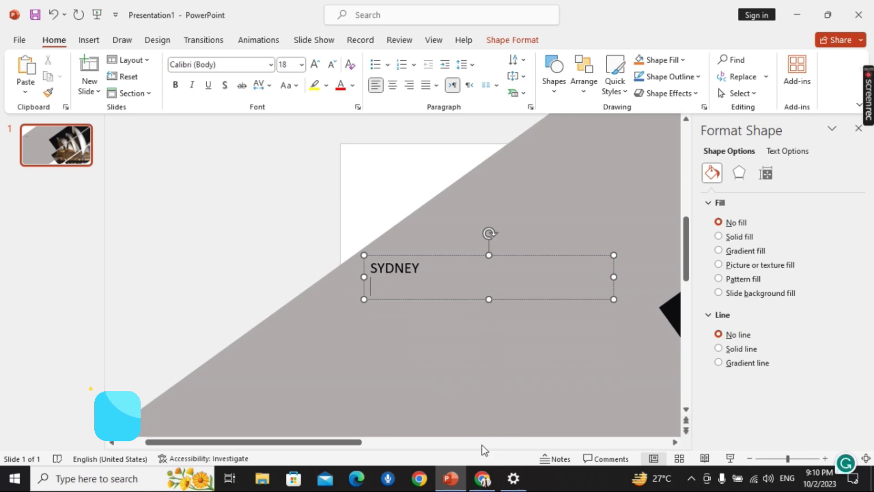
pyautogui.write('AUSTRAL')
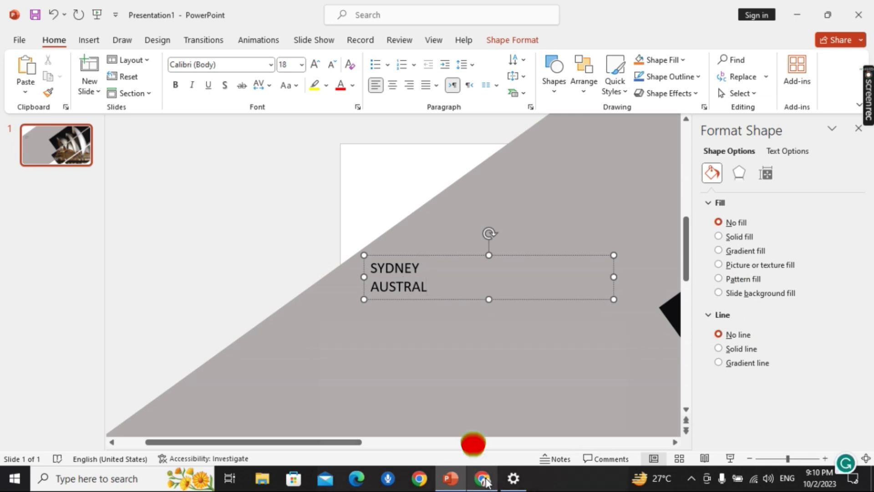
pyautogui.write('IA')
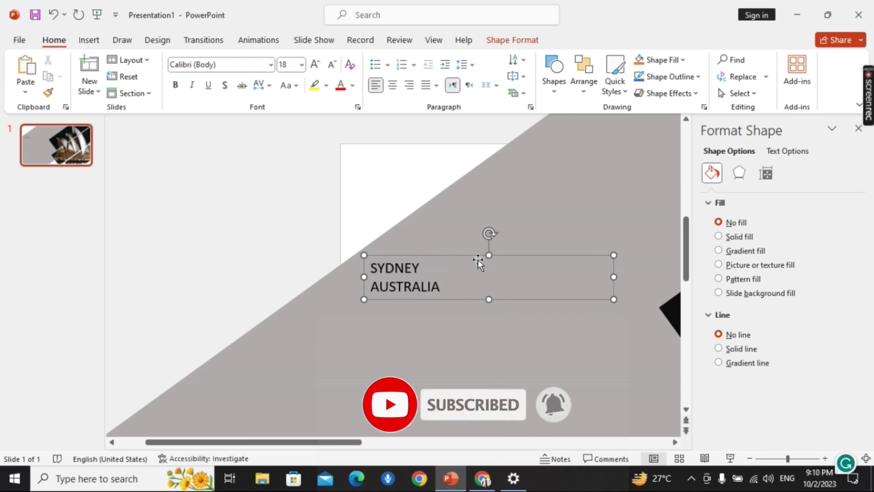
pyautogui.scroll(3, 486, 290)
pyautogui.scroll(-3, 485, 290)
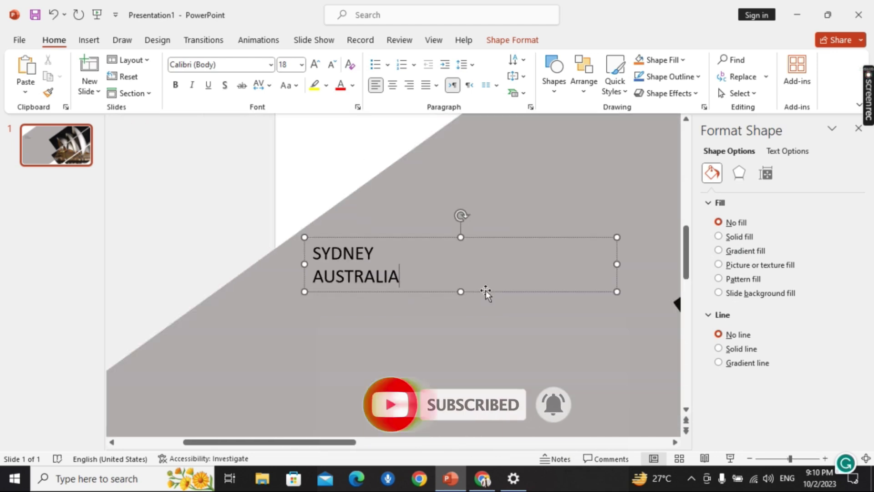
# Select the word 'AUSTRALIA' in the heading
pyautogui.doubleClick(379, 274)
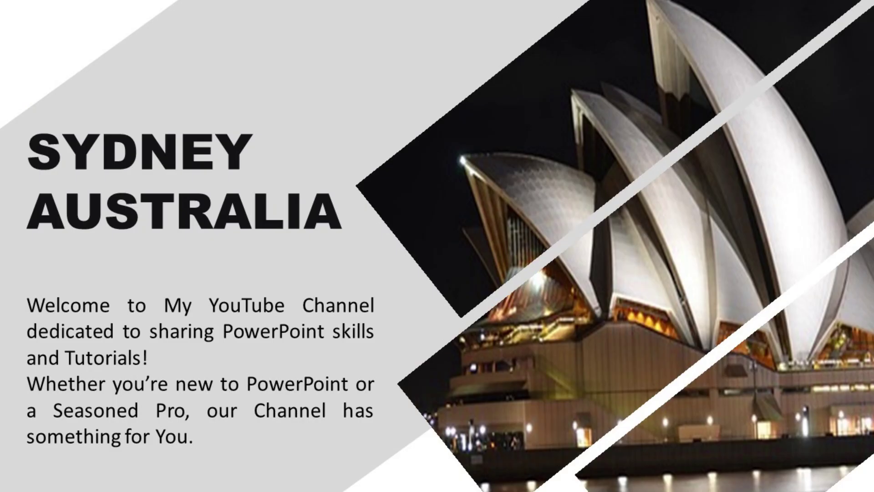